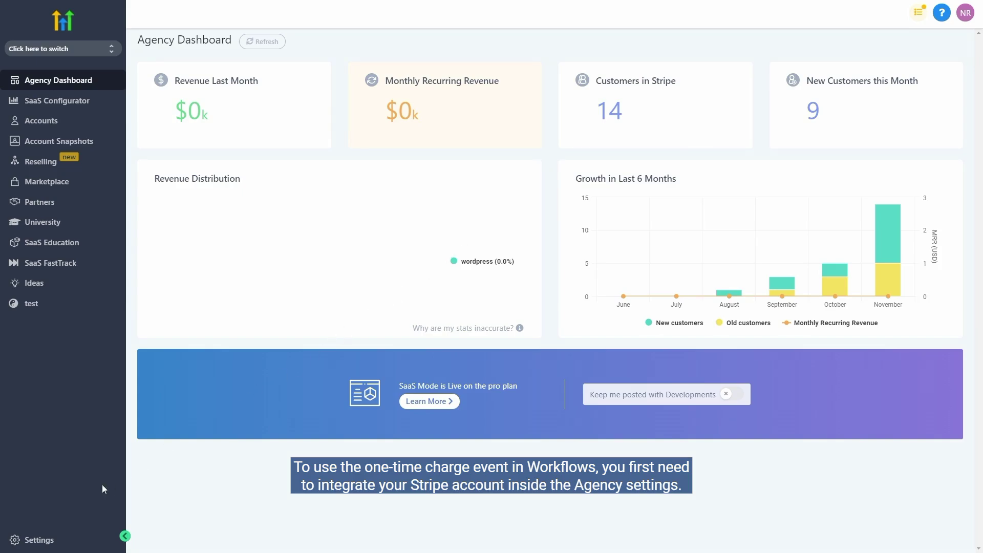
Open the agency Settings from the bottom of the left sidebar.
{"action": "left_click", "coordinate": [38, 540]}
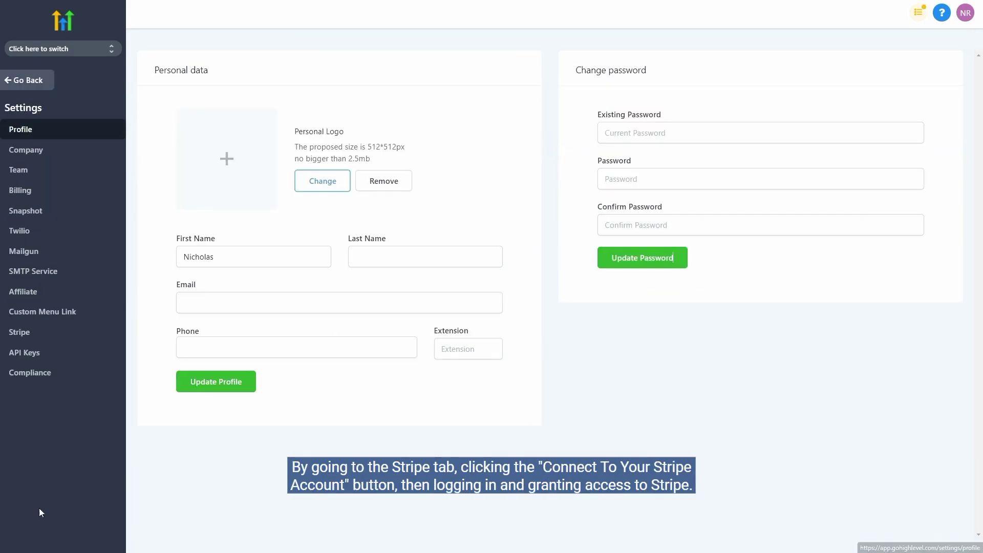
Open the Stripe integration settings to reach the connected Stripe dashboard.
{"action": "left_click", "coordinate": [22, 339]}
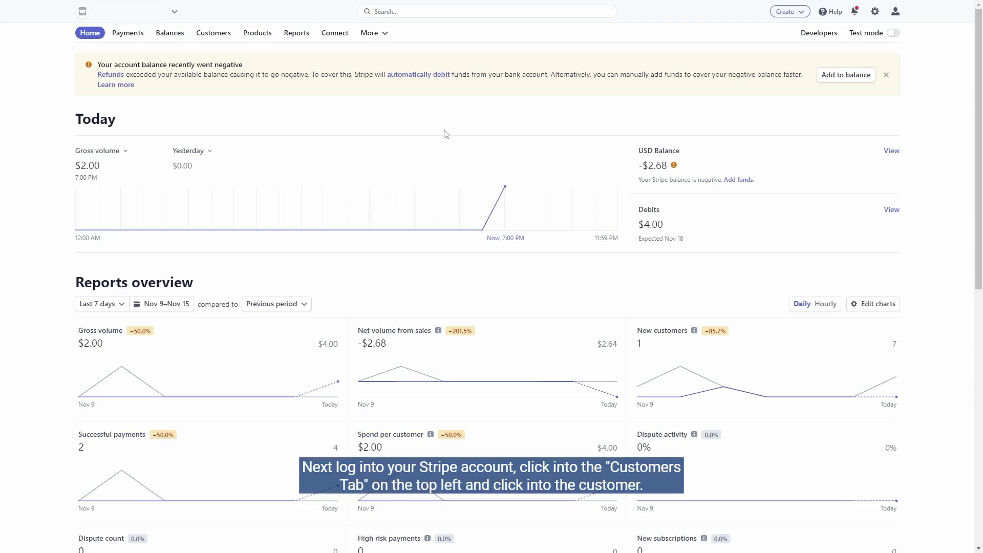
Copy the customer's ID from their record in Stripe's Customers list.
{"action": "left_click", "coordinate": [219, 36]}
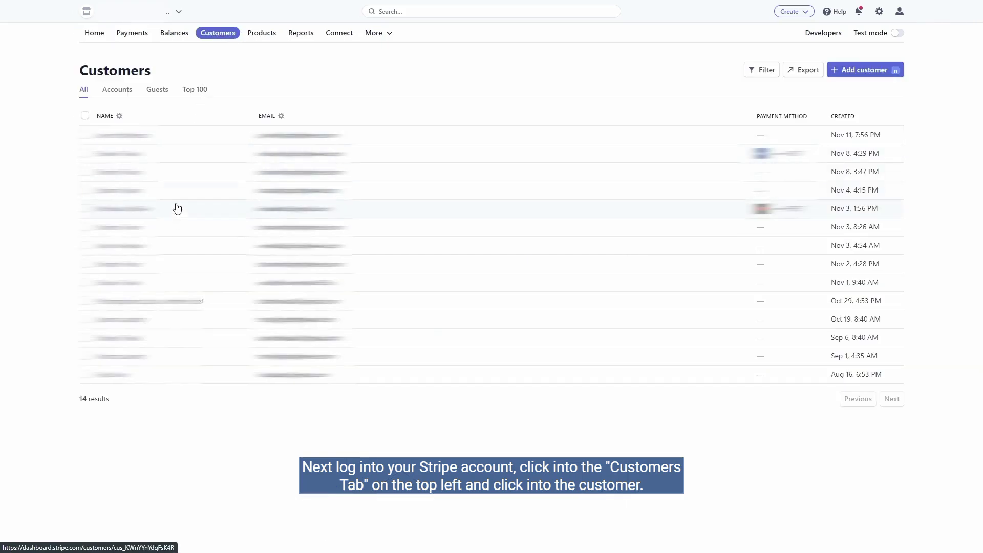
{"action": "left_click", "coordinate": [174, 221]}
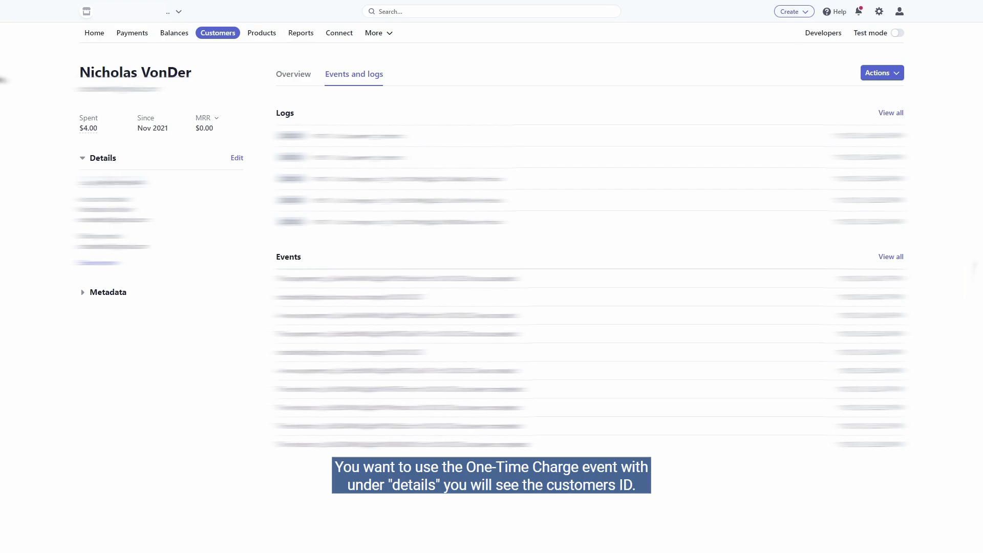
{"action": "left_click", "coordinate": [110, 182]}
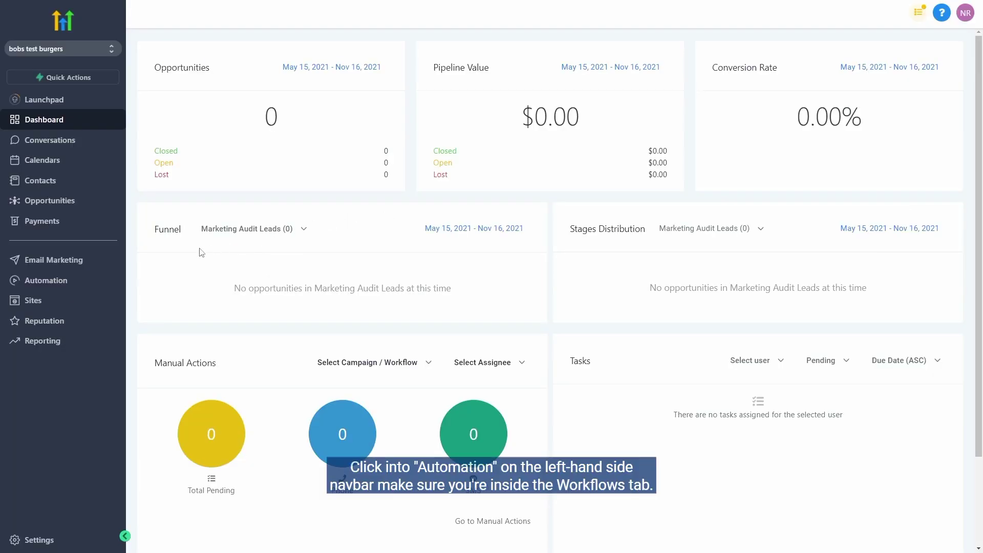
Create a new workflow starting from scratch under Automation.
{"action": "left_click", "coordinate": [64, 281]}
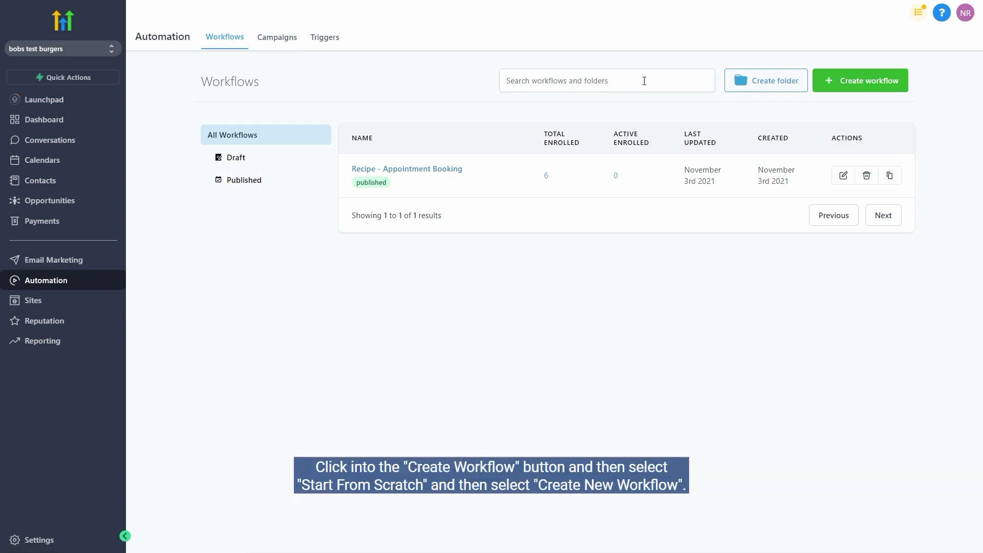
{"action": "left_click", "coordinate": [842, 91]}
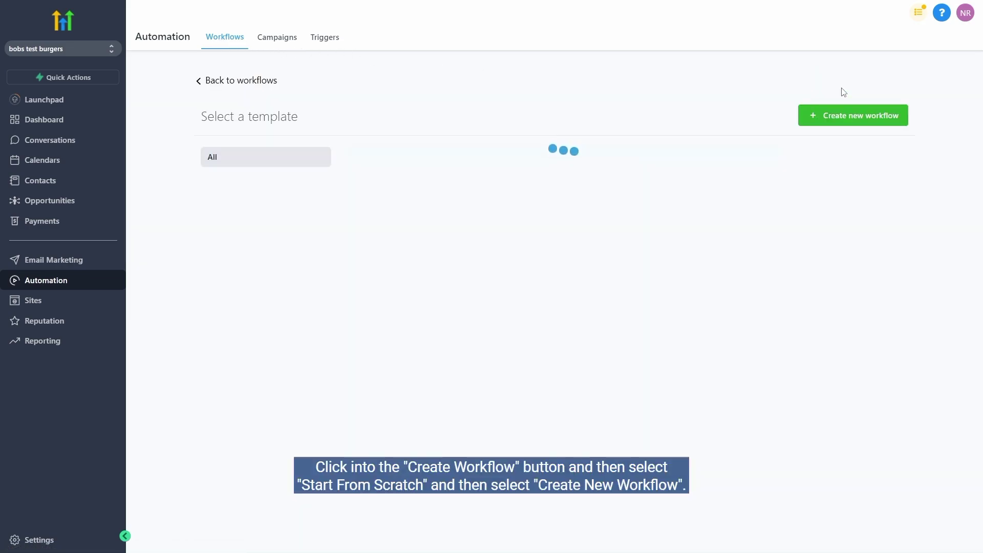
{"action": "left_click", "coordinate": [490, 279]}
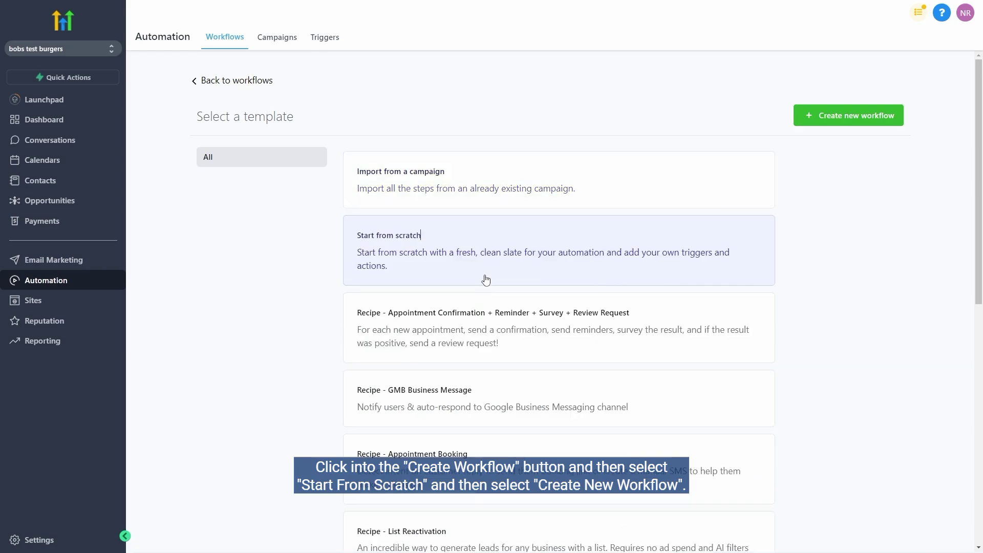
{"action": "left_click", "coordinate": [831, 121]}
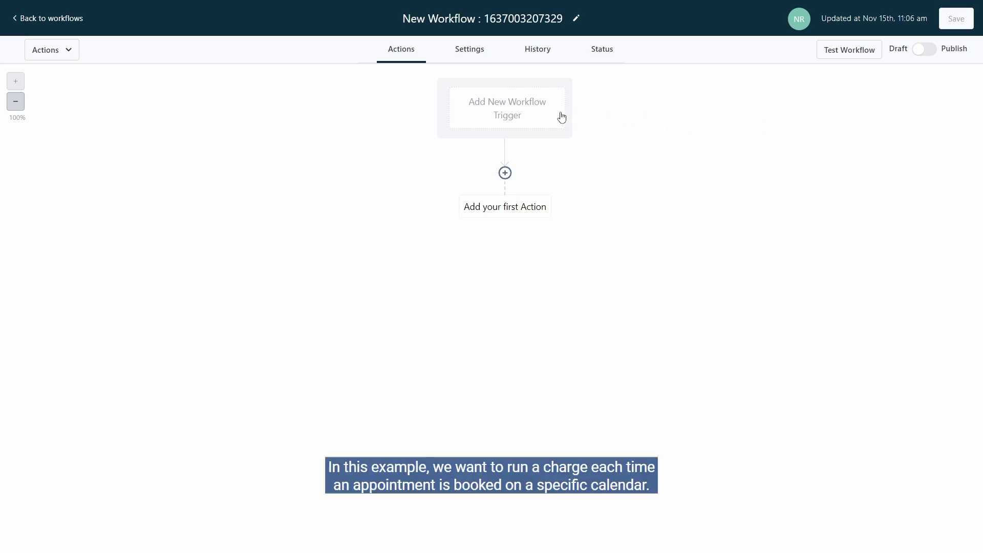
Add an Appointment trigger filtered to the 'Stripe Test (bobs burger reservations)' calendar.
{"action": "left_click", "coordinate": [541, 114]}
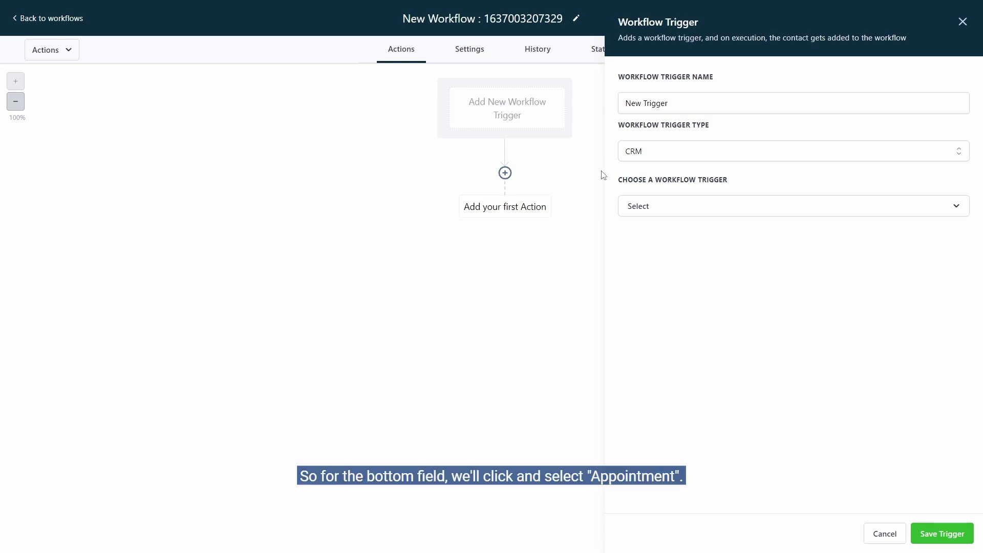
{"action": "left_click", "coordinate": [652, 208]}
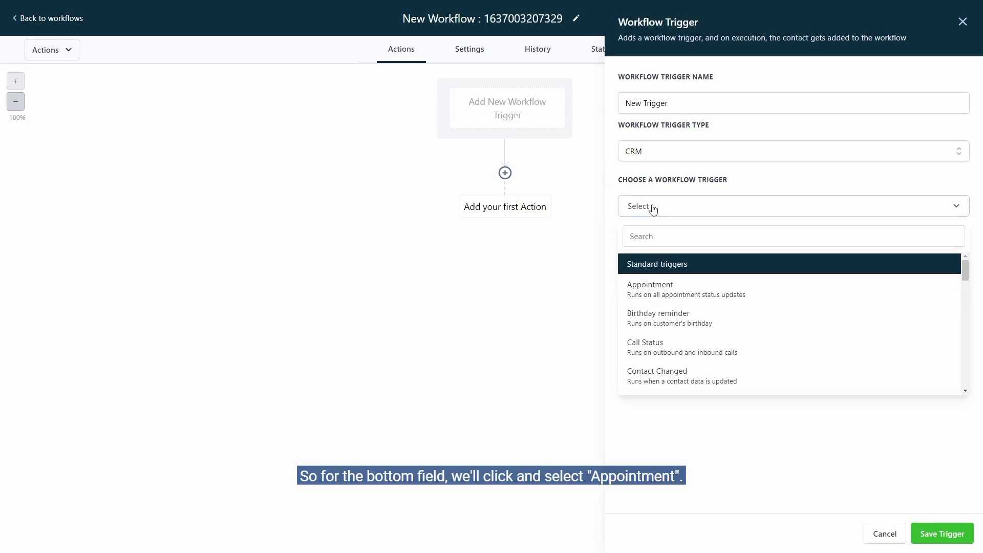
{"action": "left_click", "coordinate": [707, 286]}
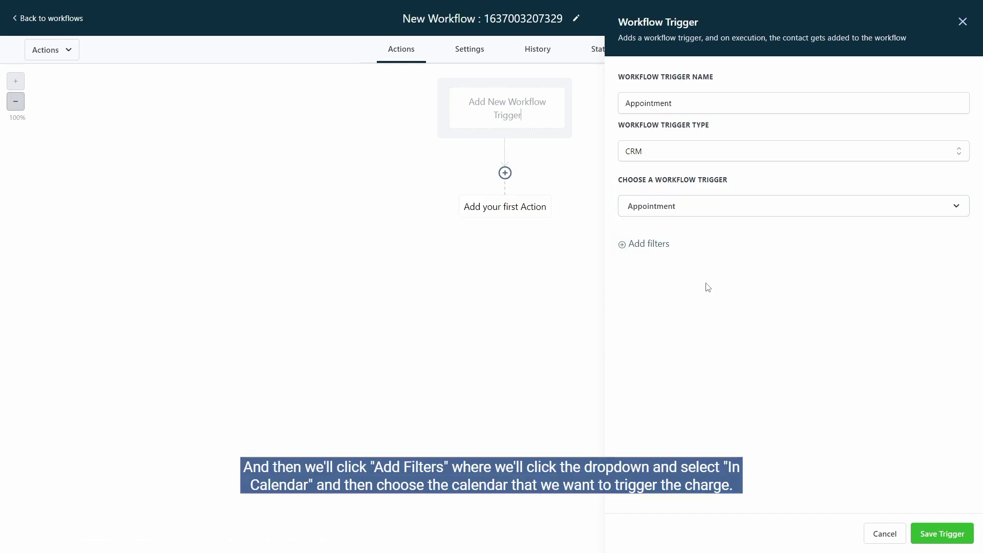
{"action": "left_click", "coordinate": [661, 245]}
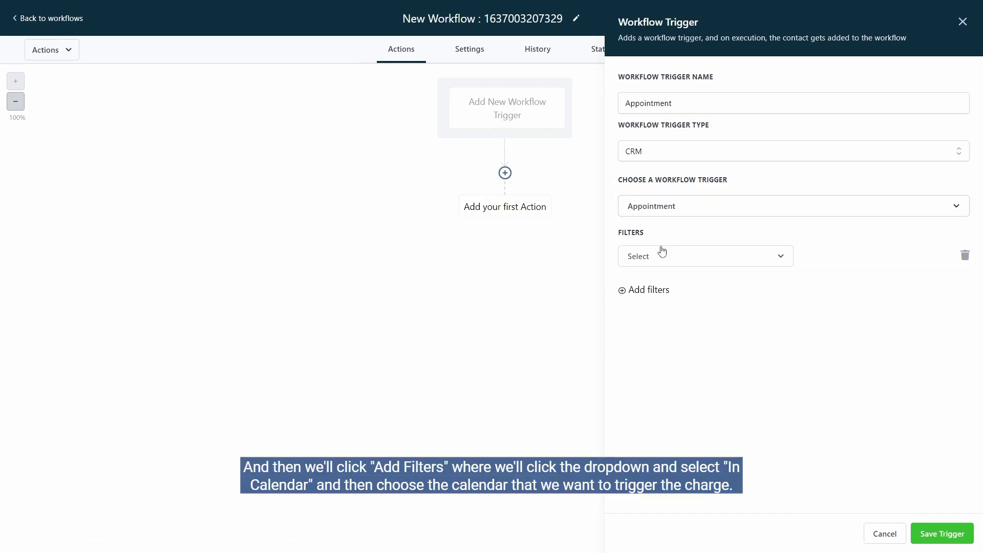
{"action": "left_click", "coordinate": [662, 252]}
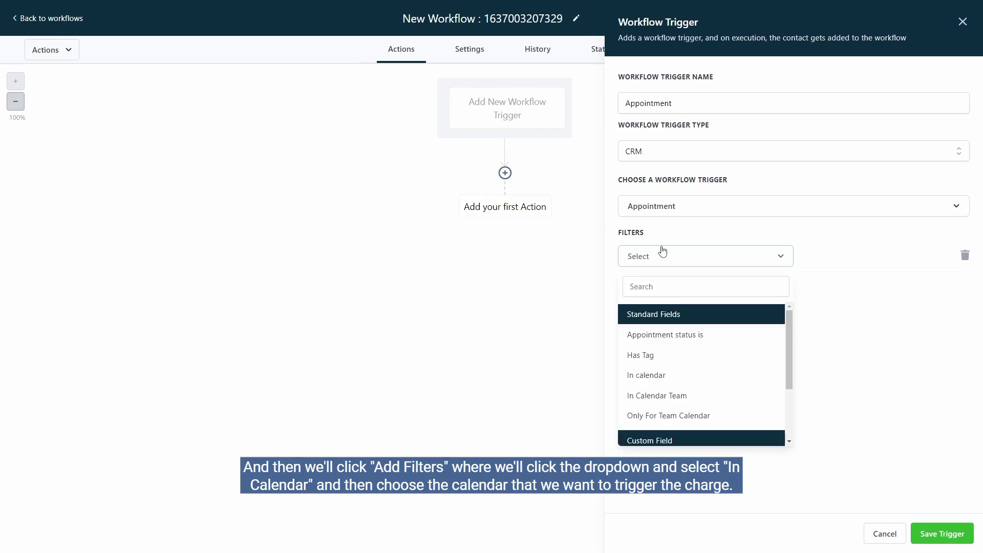
{"action": "left_click", "coordinate": [699, 380]}
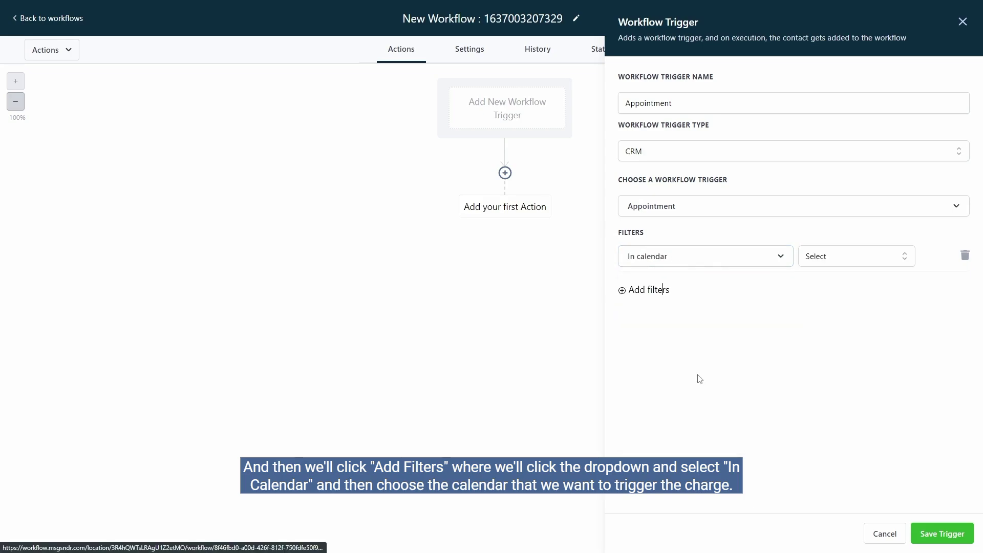
{"action": "left_click", "coordinate": [824, 263]}
{"action": "left_click", "coordinate": [834, 313]}
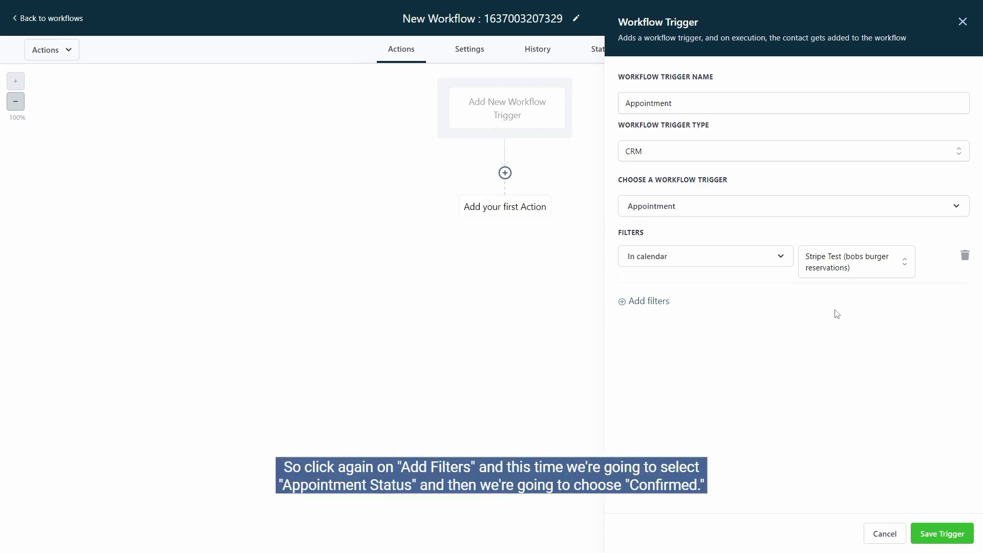
Add an 'Appointment status is confirmed' filter and save the trigger.
{"action": "left_click", "coordinate": [666, 302]}
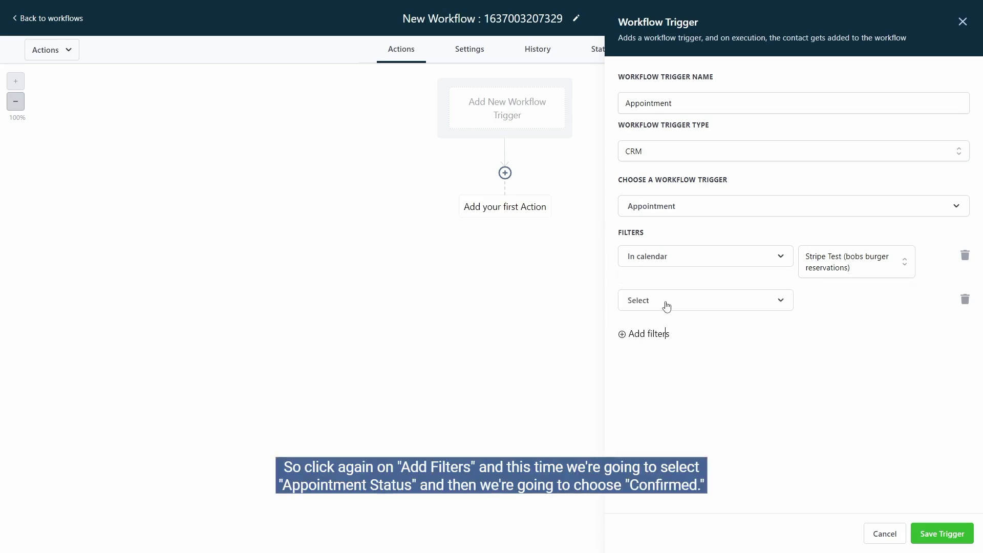
{"action": "left_click", "coordinate": [666, 305]}
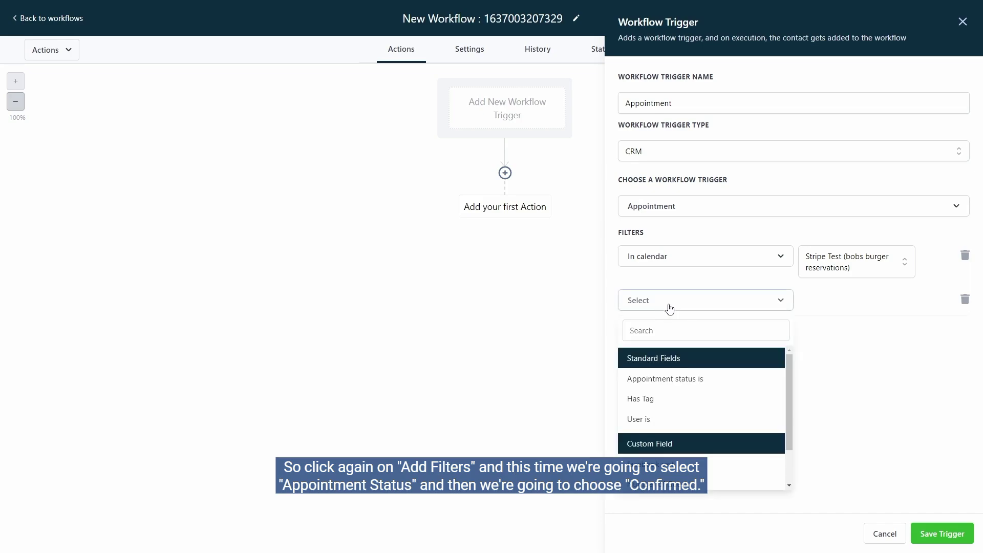
{"action": "left_click", "coordinate": [713, 380]}
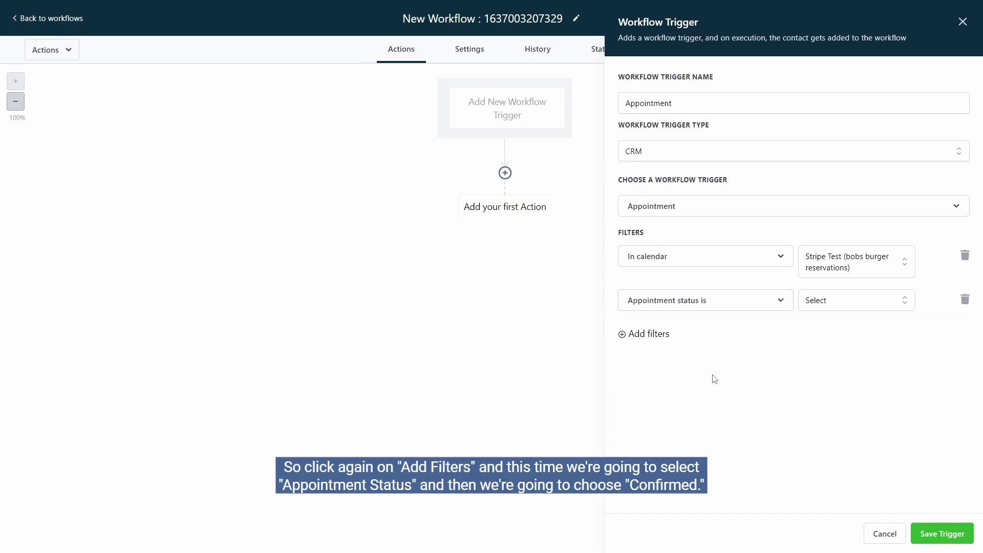
{"action": "left_click", "coordinate": [829, 306]}
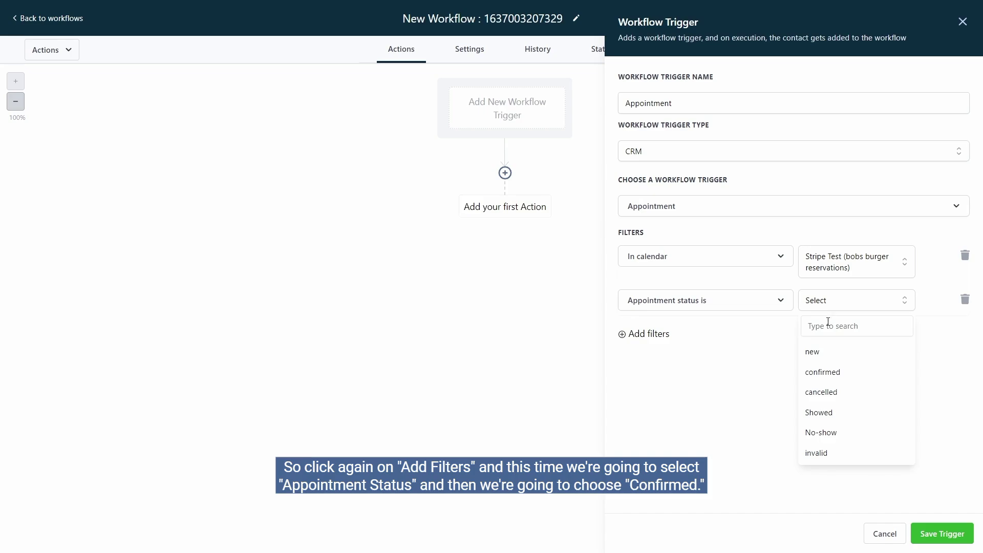
{"action": "left_click", "coordinate": [830, 371]}
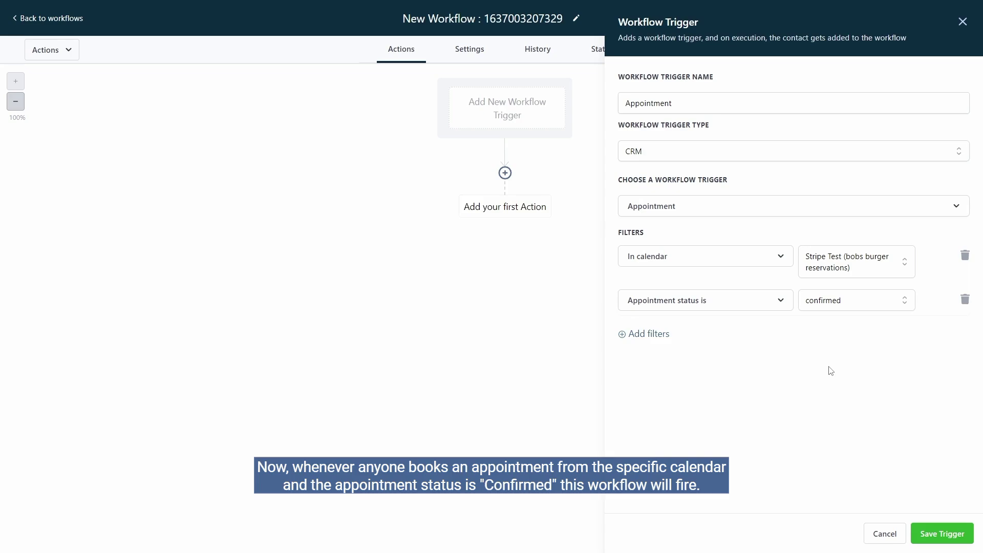
{"action": "left_click", "coordinate": [948, 534]}
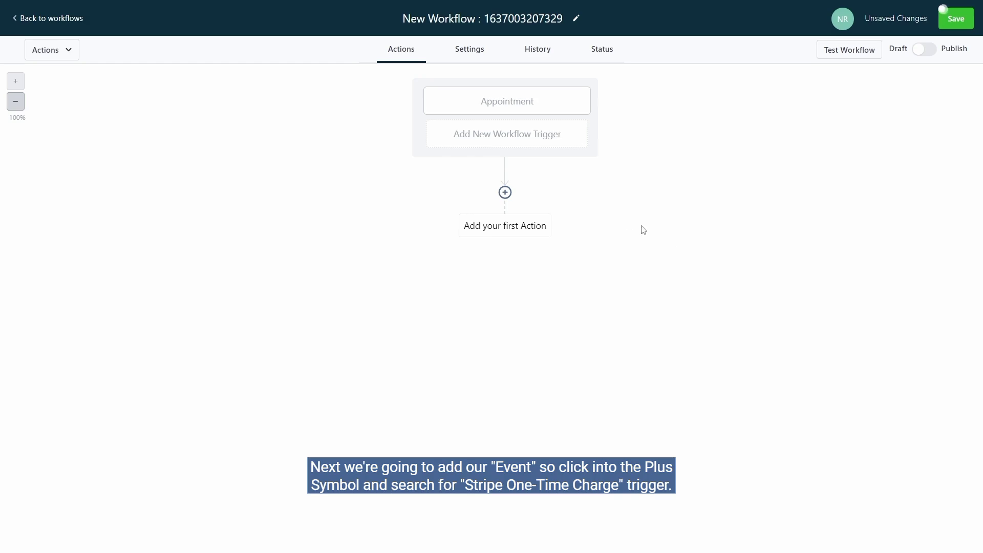
Add a Stripe One Time Charge action and paste in the copied customer ID.
{"action": "left_click", "coordinate": [506, 194]}
{"action": "type", "text": "one"}
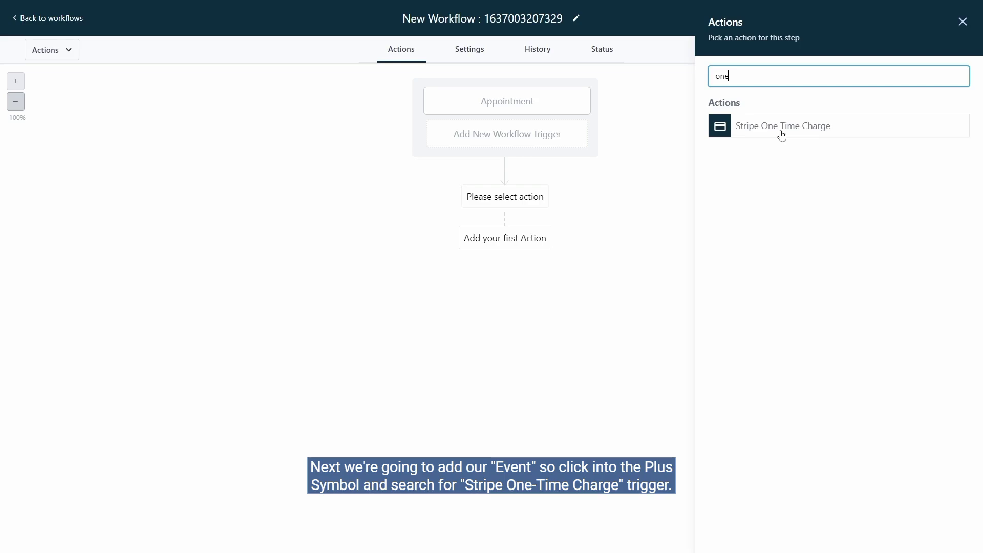
{"action": "left_click", "coordinate": [782, 133]}
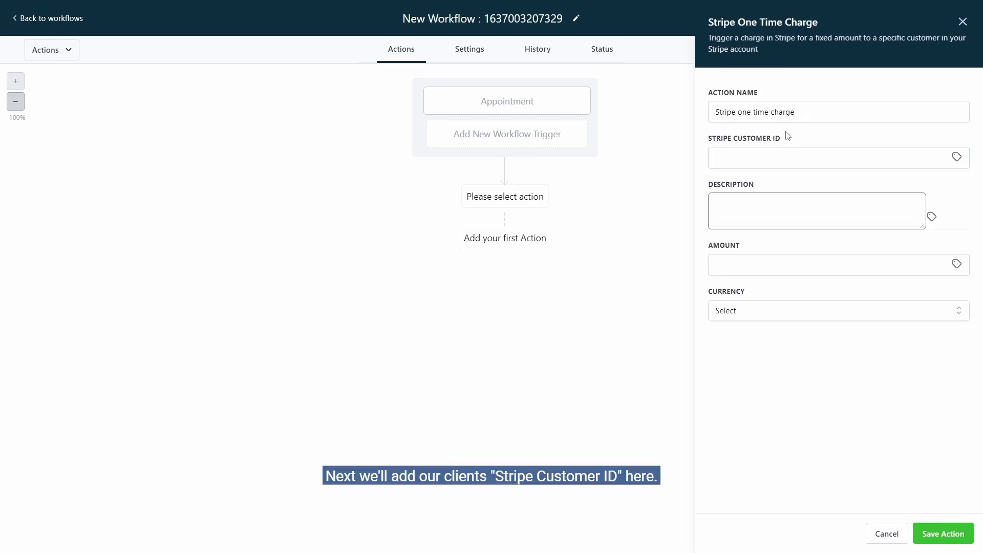
{"action": "left_click", "coordinate": [772, 156]}
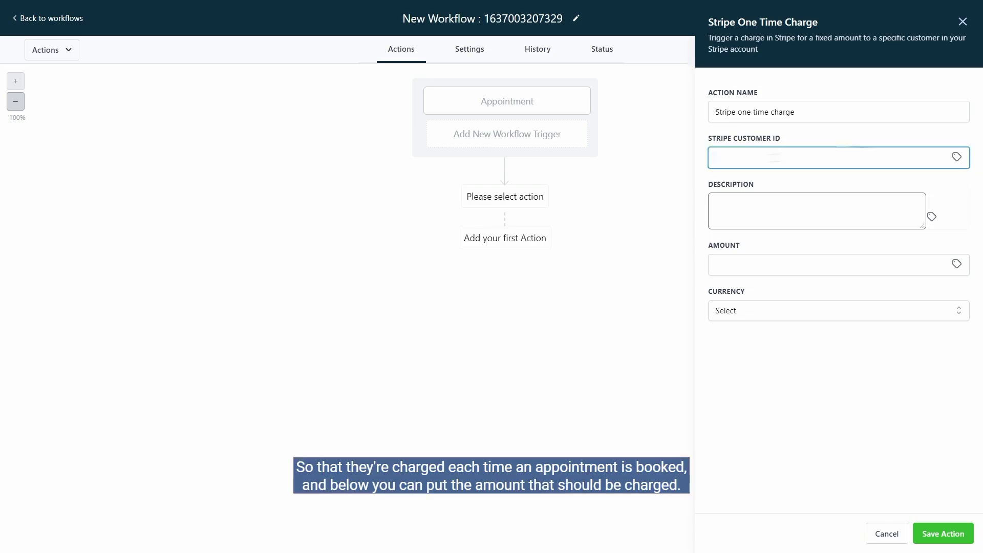
{"action": "key", "text": "ctrl+v"}
{"action": "left_click", "coordinate": [793, 180]}
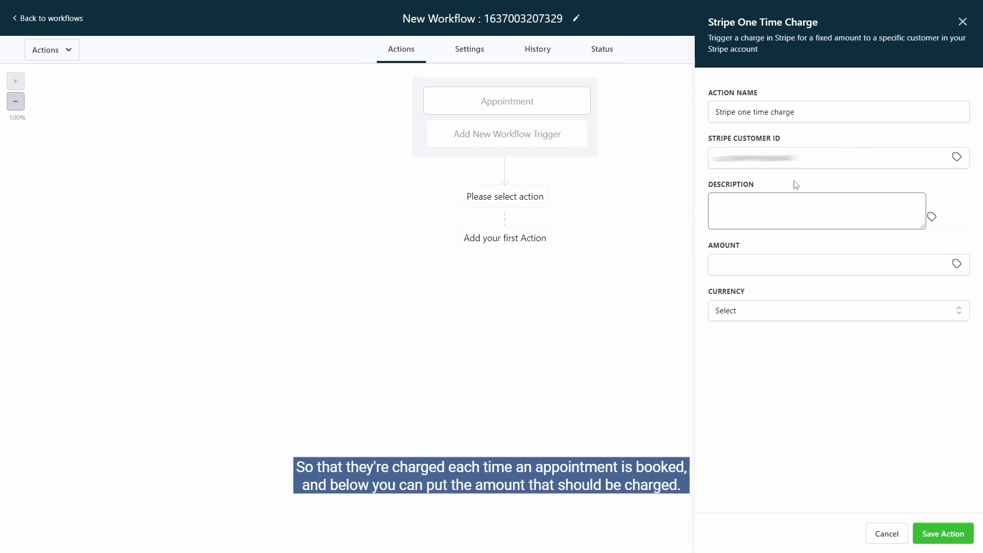
Set the charge to amount 1, description 'test', currency USD, and save the action.
{"action": "left_click", "coordinate": [751, 265]}
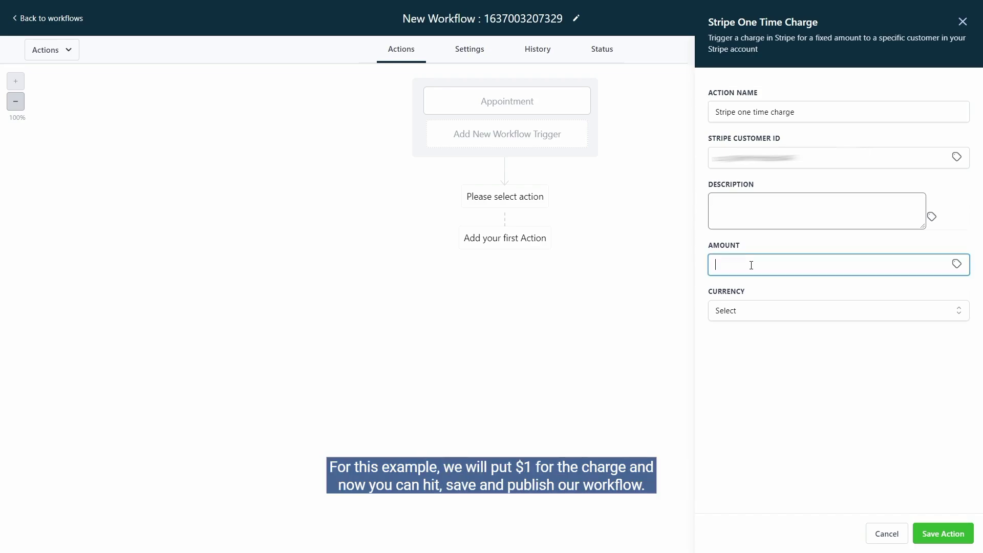
{"action": "type", "text": "1"}
{"action": "left_click", "coordinate": [756, 218]}
{"action": "type", "text": "test"}
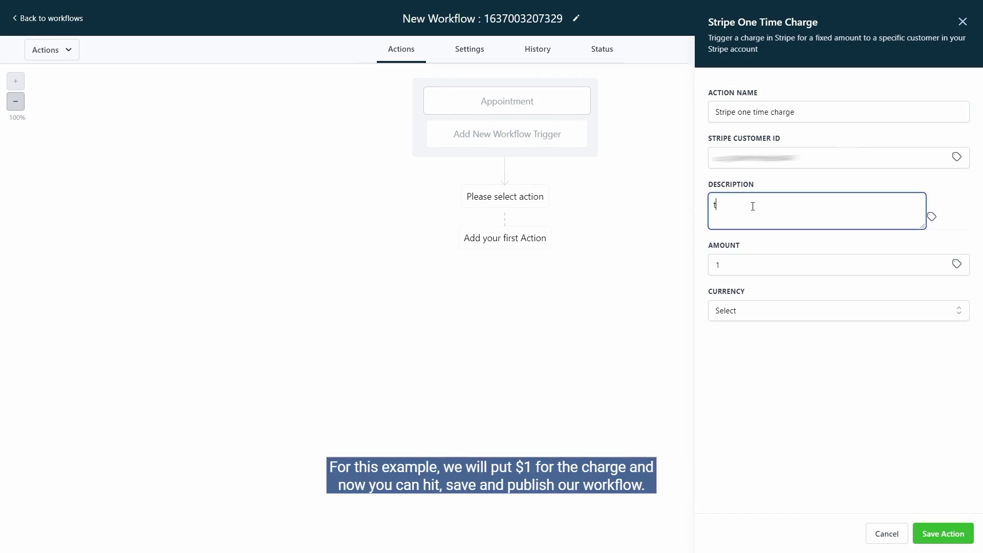
{"action": "left_click", "coordinate": [769, 310]}
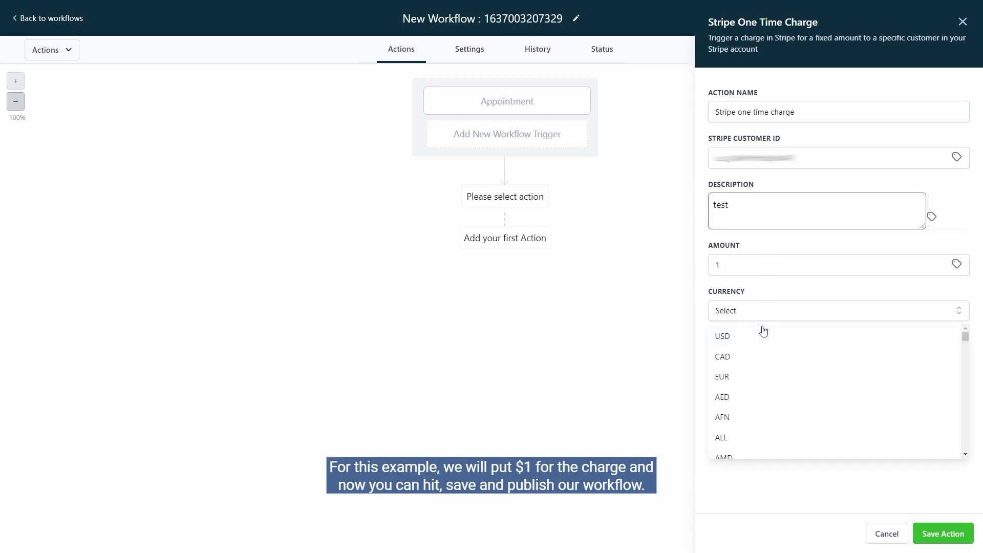
{"action": "left_click", "coordinate": [762, 334]}
{"action": "left_click", "coordinate": [933, 531]}
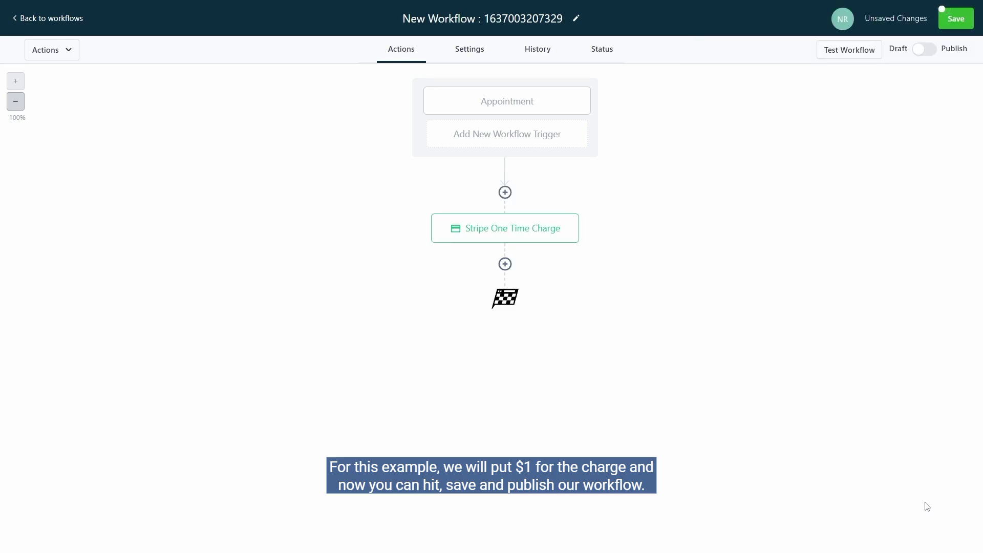
Publish and save the workflow, then go to Calendars' Calendar Settings.
{"action": "left_click", "coordinate": [924, 49]}
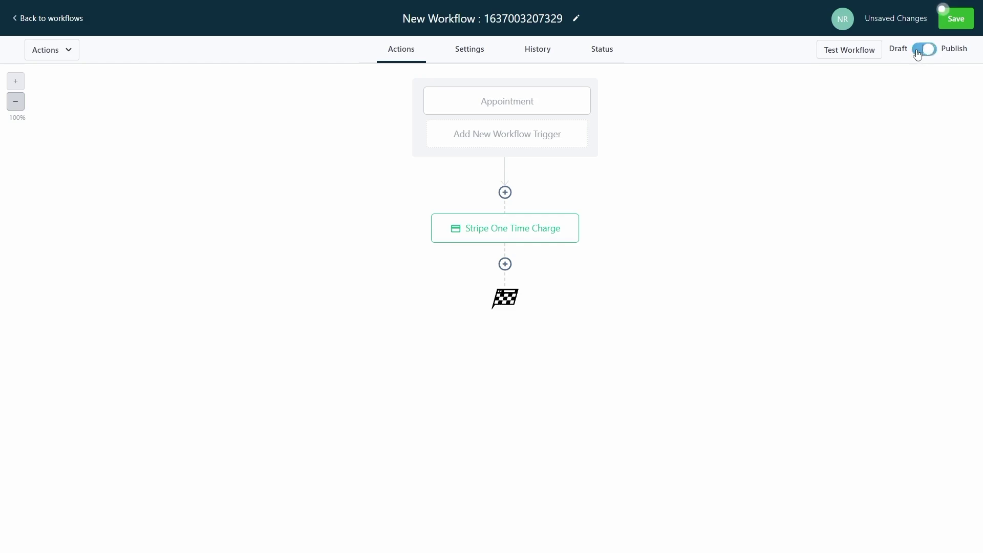
{"action": "left_click", "coordinate": [950, 25]}
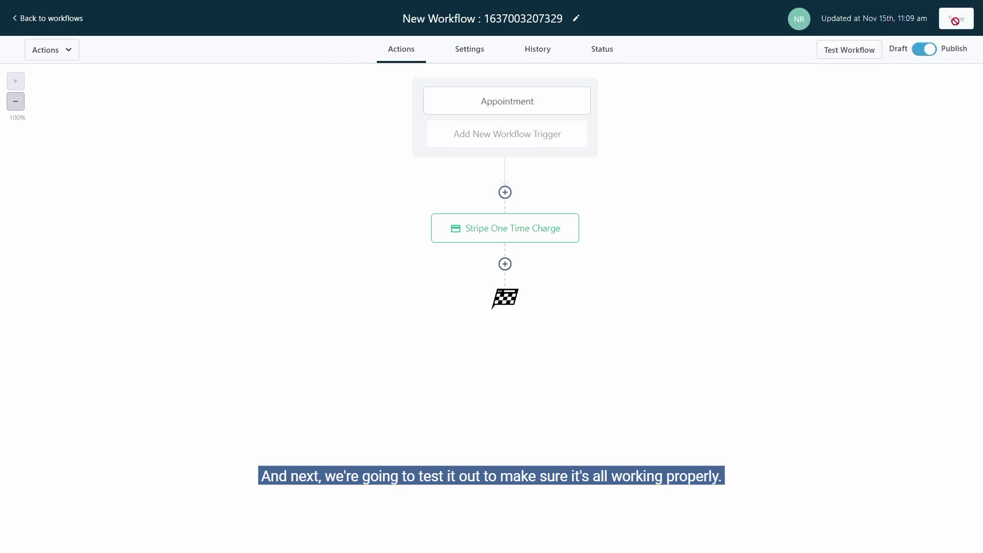
{"action": "left_click", "coordinate": [73, 17]}
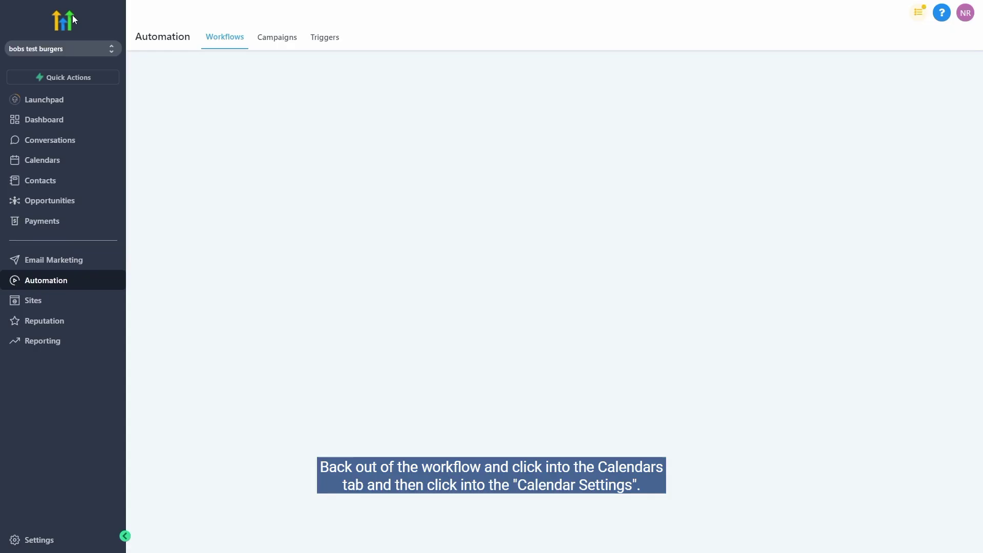
{"action": "left_click", "coordinate": [50, 162]}
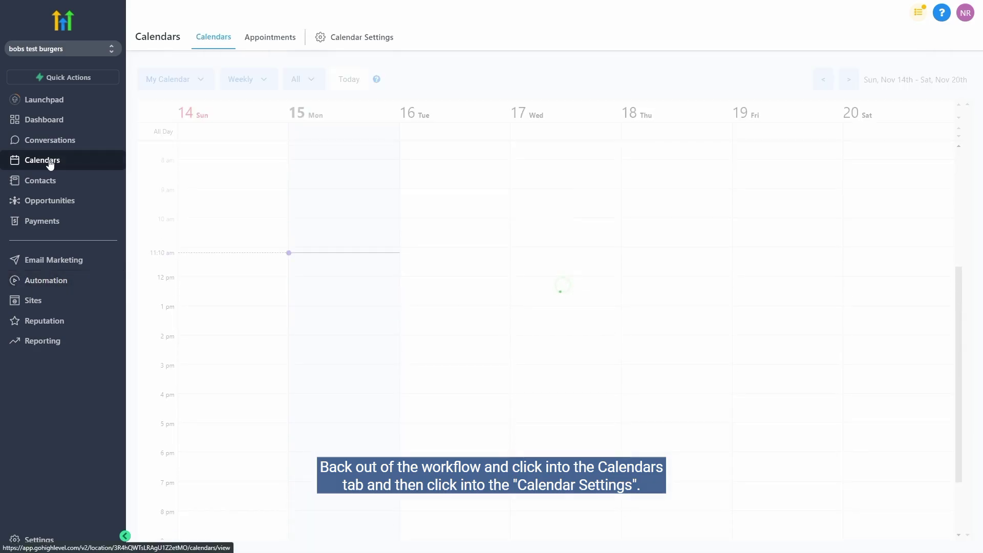
{"action": "left_click", "coordinate": [365, 47]}
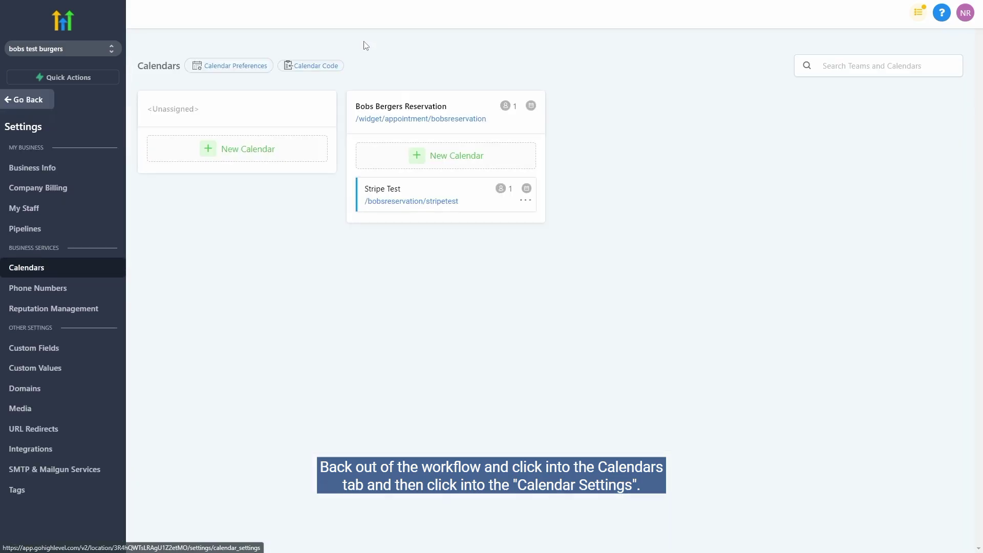
On the Stripe Test booking page, choose Wednesday, Nov 17 at 01:30 PM.
{"action": "left_click", "coordinate": [425, 203]}
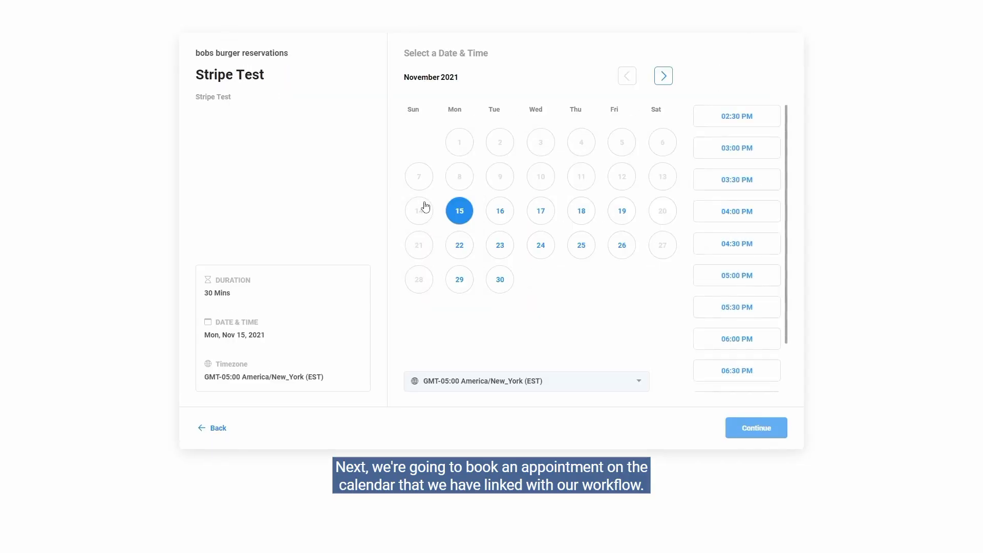
{"action": "left_click", "coordinate": [540, 214]}
{"action": "left_click", "coordinate": [713, 247]}
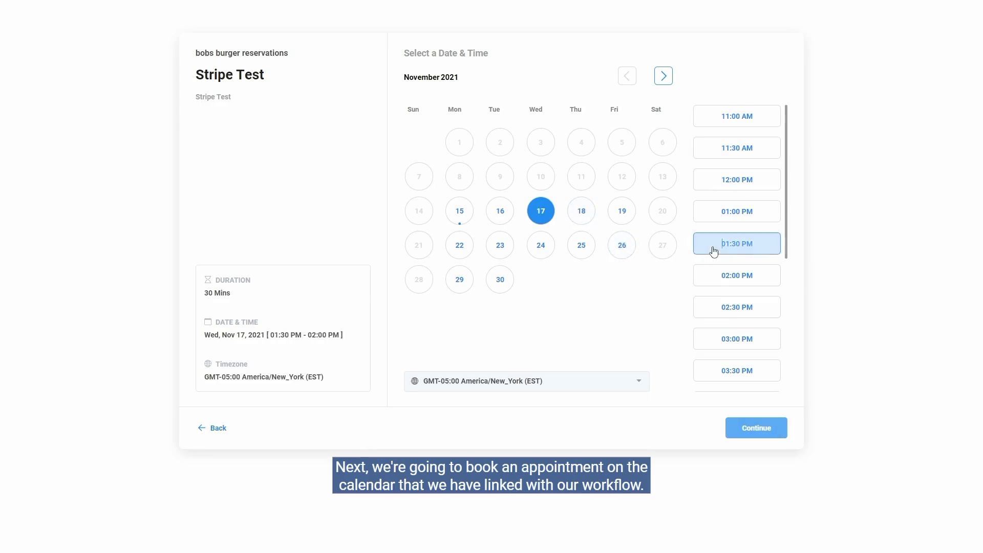
{"action": "left_click", "coordinate": [759, 429]}
Fill in a test contact's name, phone number and e-mail, and schedule the meeting.
{"action": "left_click", "coordinate": [503, 97]}
{"action": "type", "text": "test"}
{"action": "left_click", "coordinate": [638, 97]}
{"action": "type", "text": "test"}
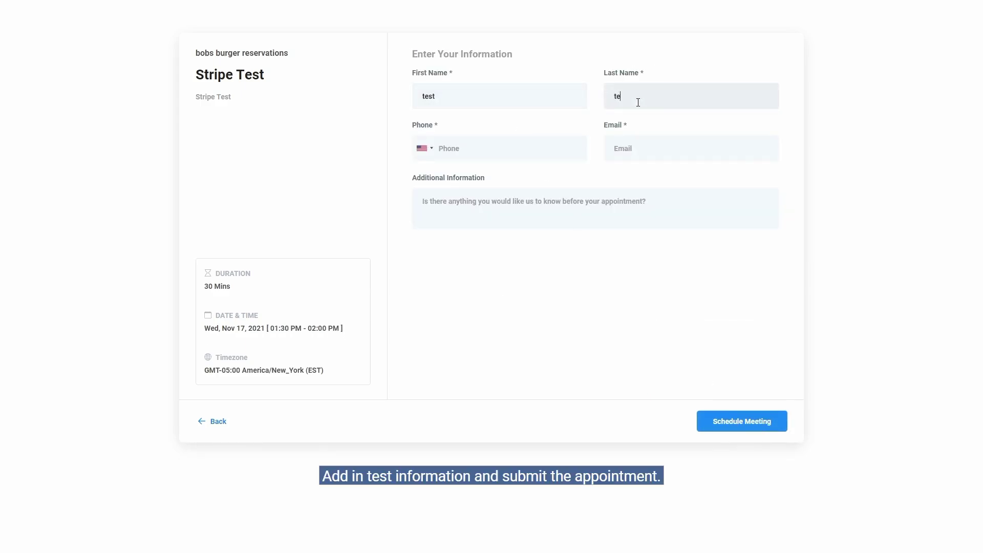
{"action": "left_click", "coordinate": [500, 147]}
{"action": "type", "text": "5555555555"}
{"action": "left_click", "coordinate": [643, 148]}
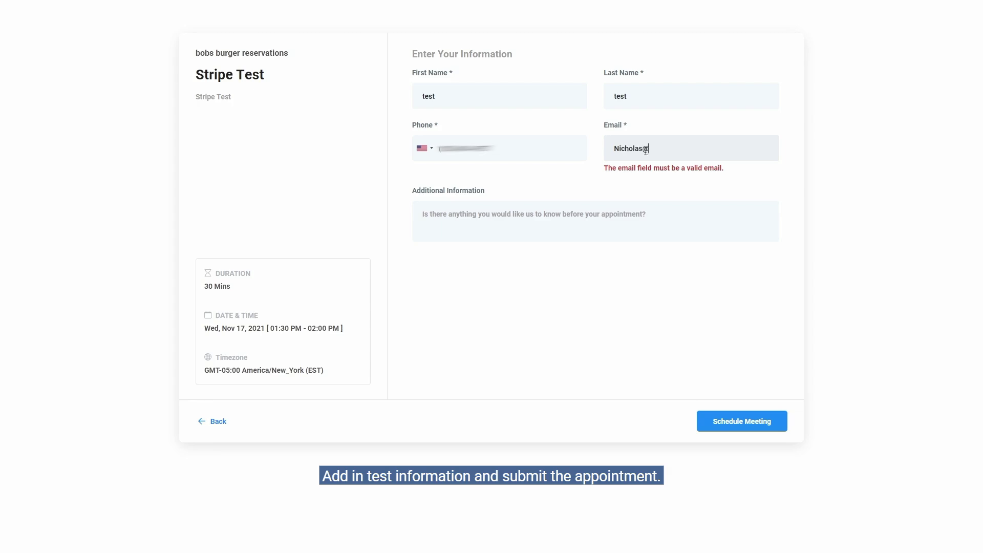
{"action": "left_click", "coordinate": [744, 423]}
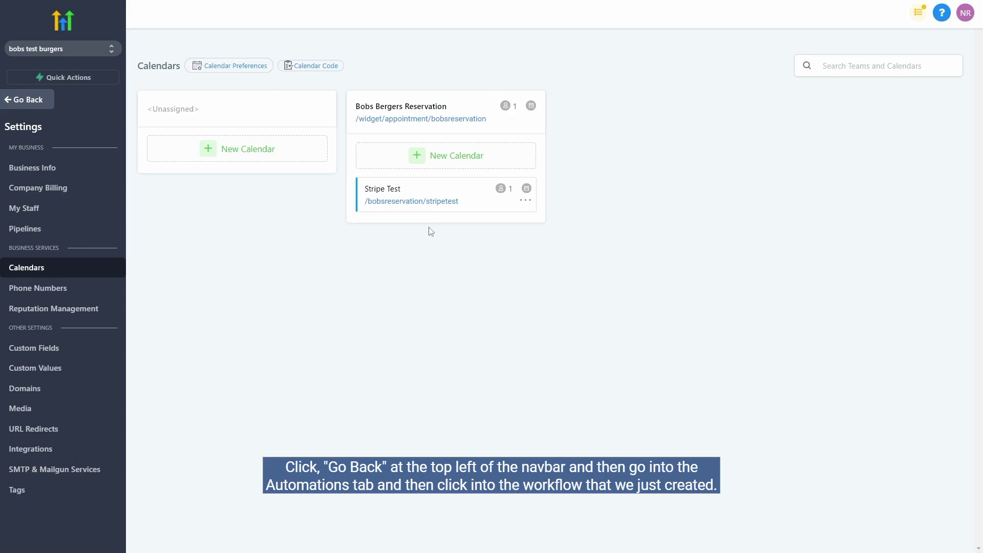
{"action": "left_click", "coordinate": [38, 101]}
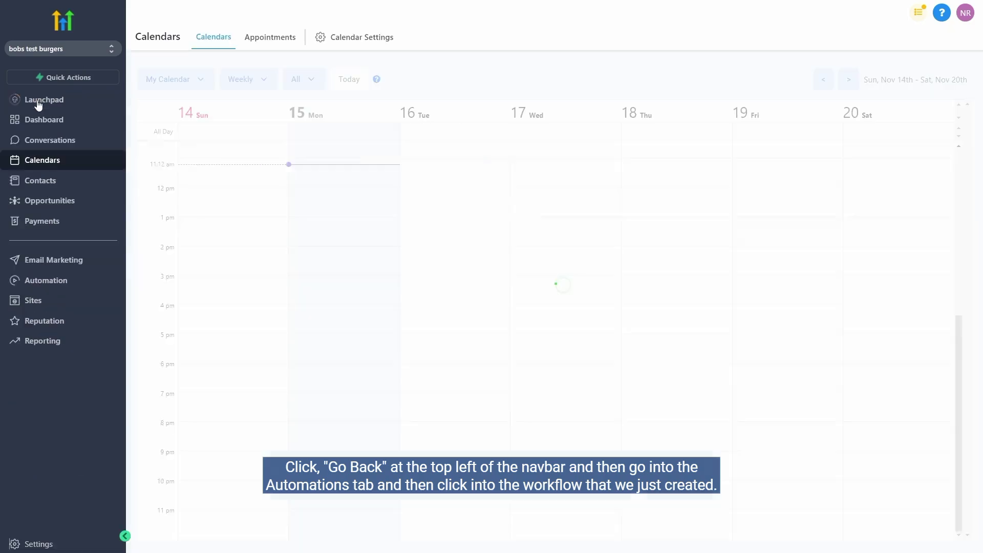
{"action": "left_click", "coordinate": [50, 285]}
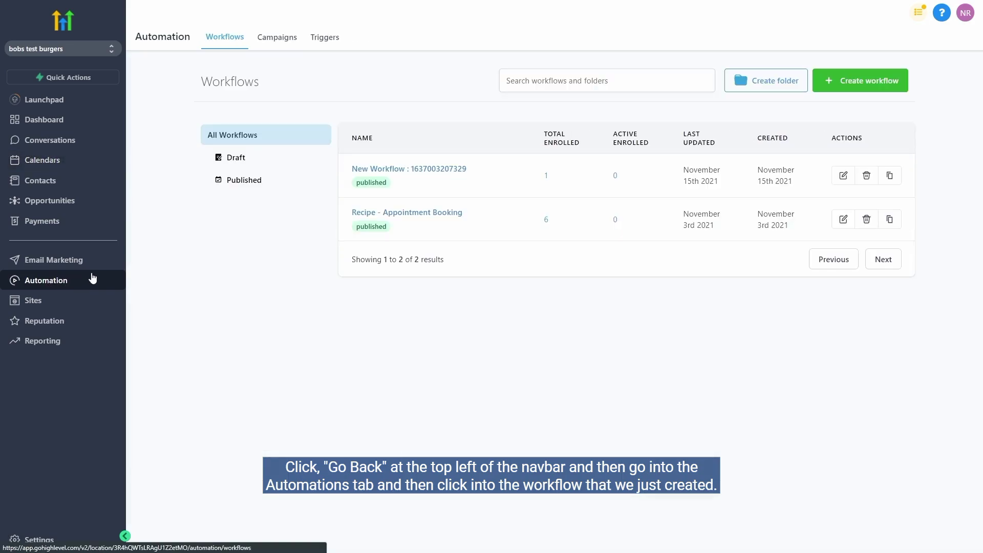
{"action": "left_click", "coordinate": [371, 175]}
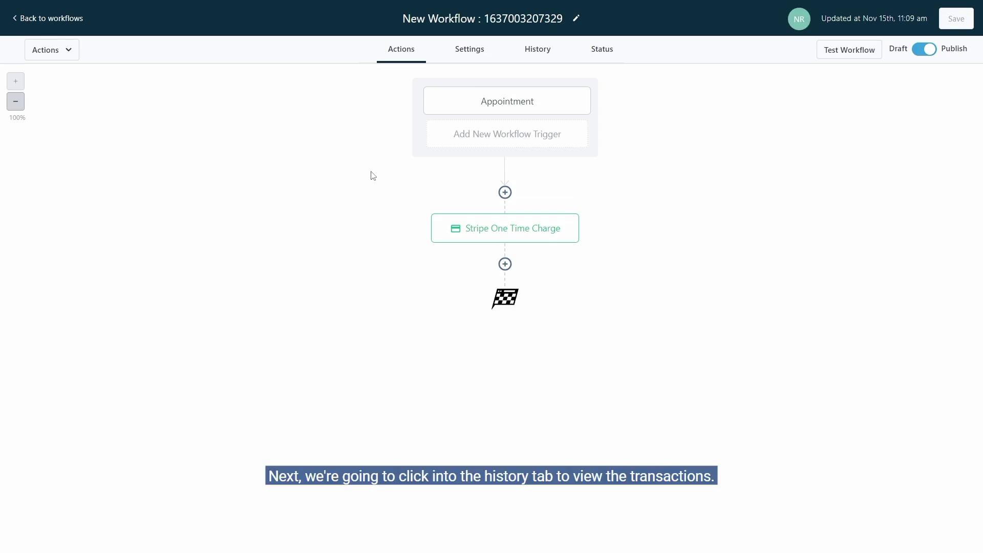
Check the workflow History log for the Stripe one-time $1 charge's event details, then close them.
{"action": "left_click", "coordinate": [537, 49]}
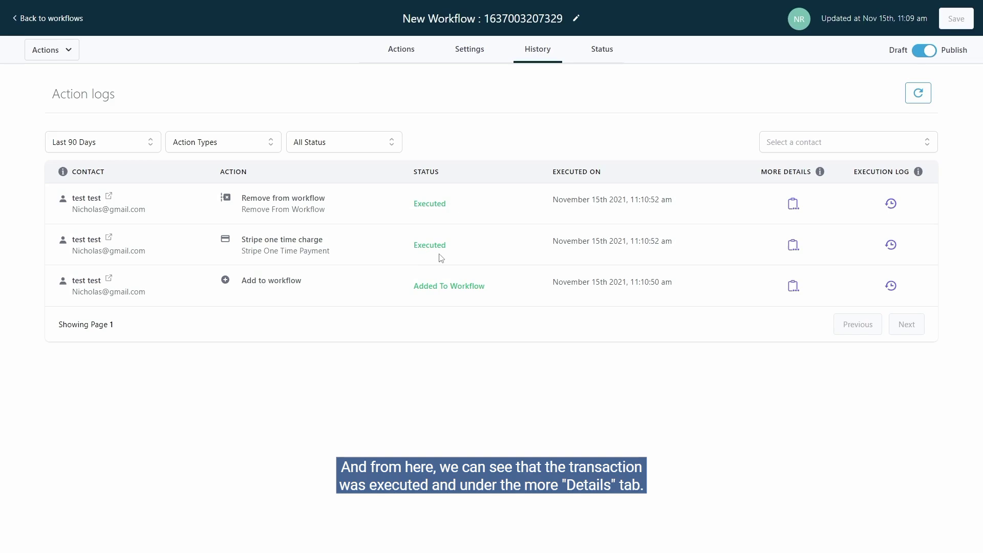
{"action": "left_click", "coordinate": [790, 249]}
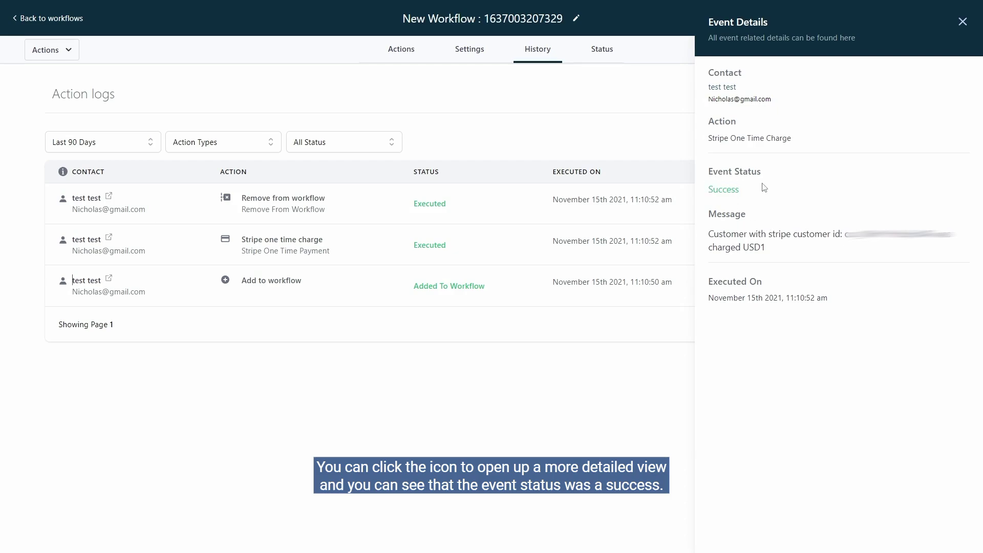
{"action": "left_click", "coordinate": [962, 21]}
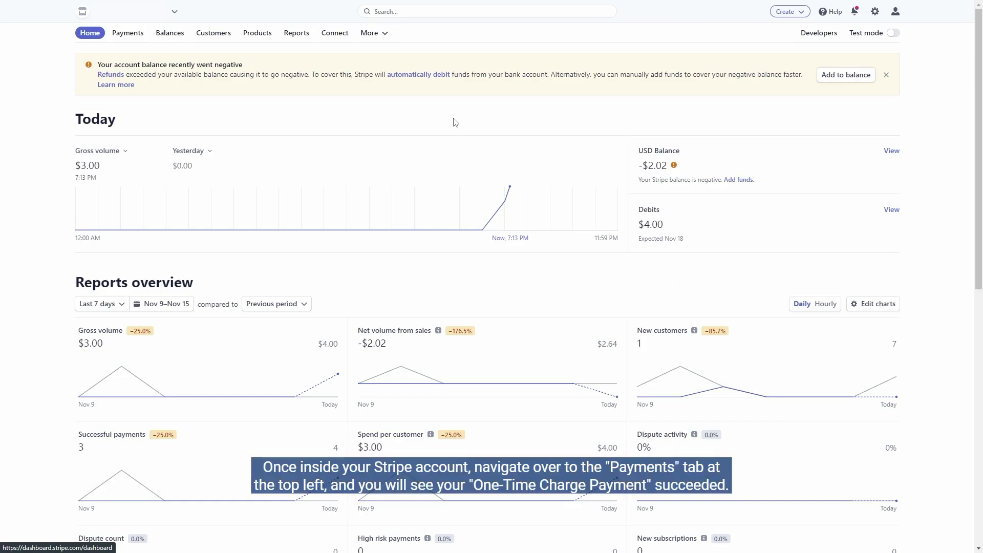
Show Stripe Payments with the succeeded $1.00 USD 'test' payment at the top.
{"action": "left_click", "coordinate": [137, 41]}
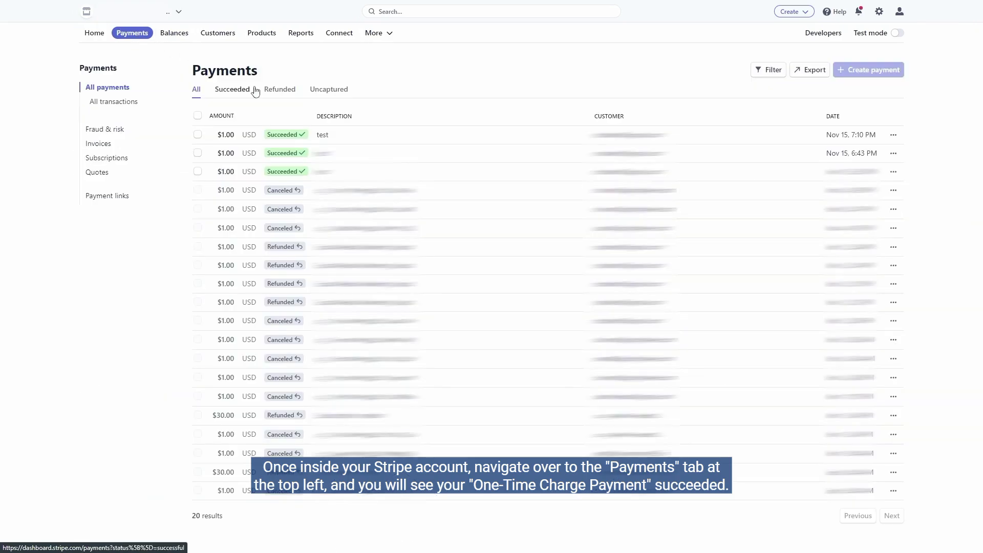
{"action": "mouse_move", "coordinate": [338, 134]}
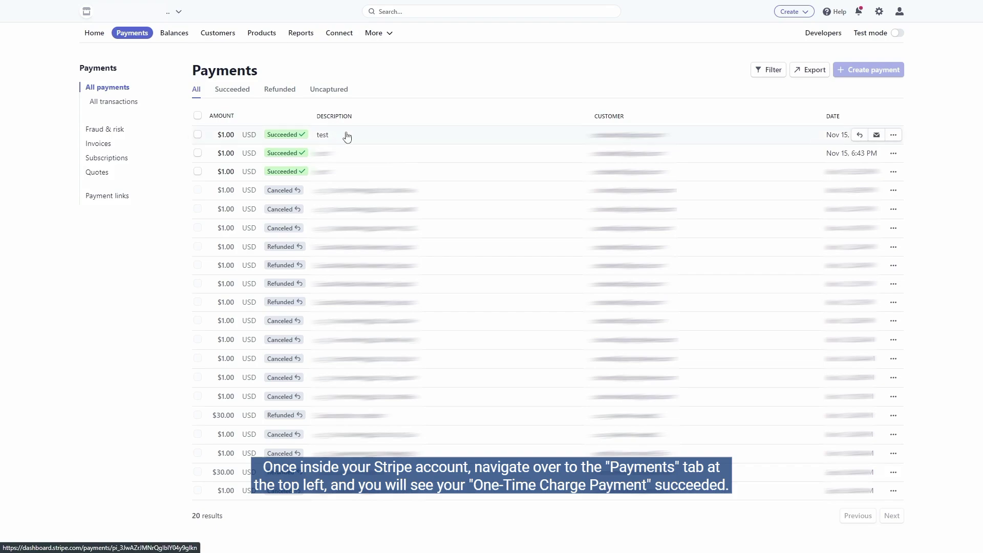